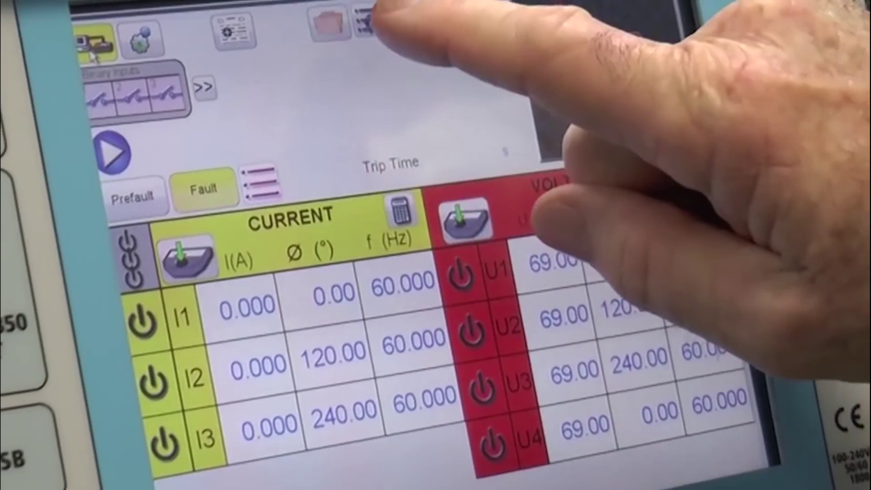
click(393, 12)
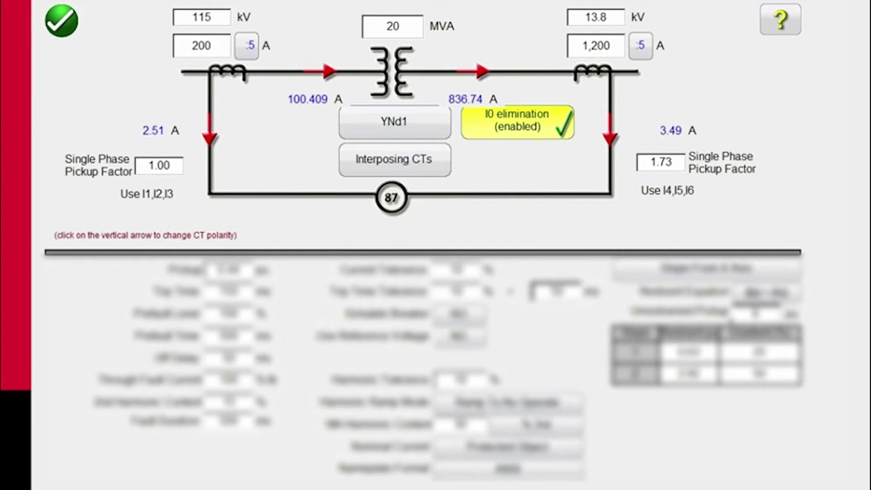
Step: Disable and re-enable I0 elimination, and turn the interposing CTs option on and back off
click(517, 122)
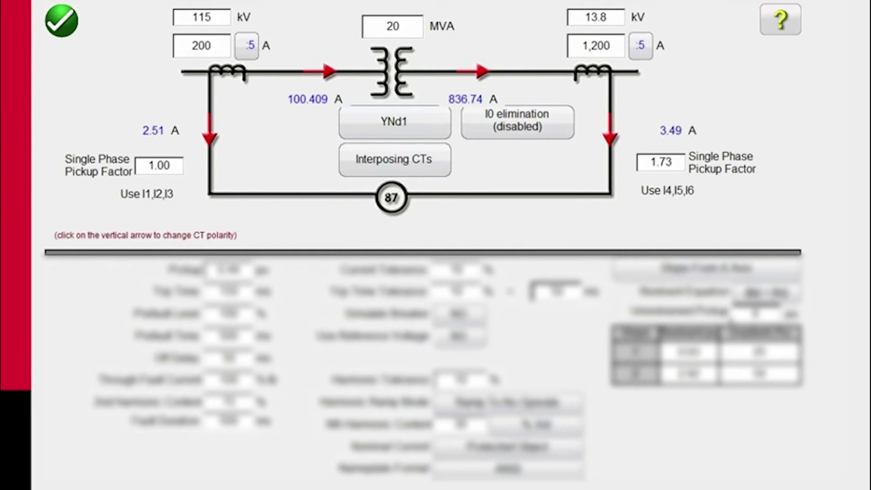
click(517, 121)
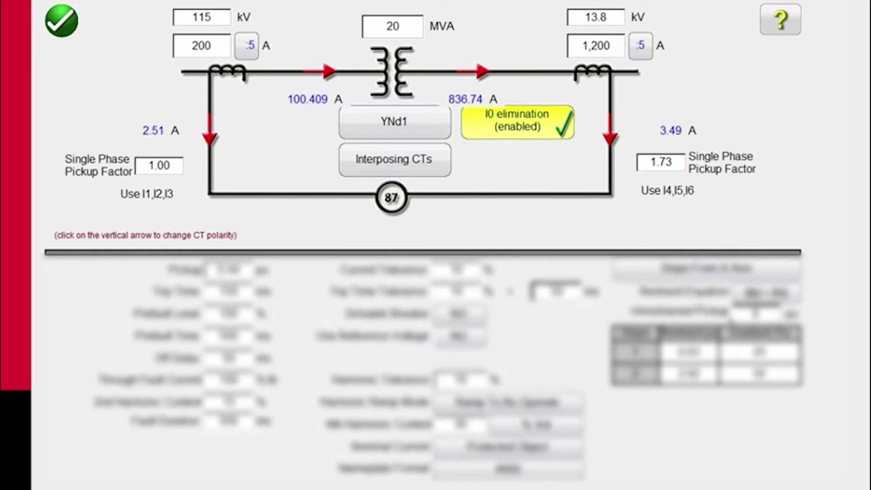
click(394, 159)
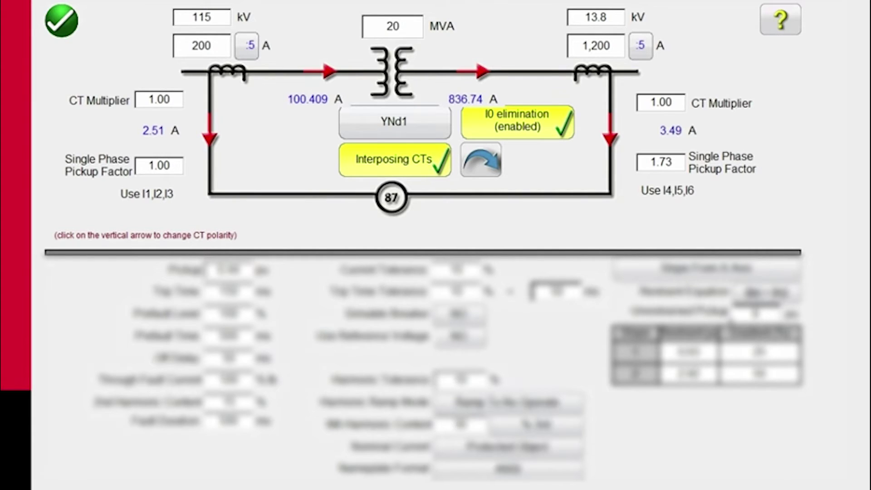
click(394, 159)
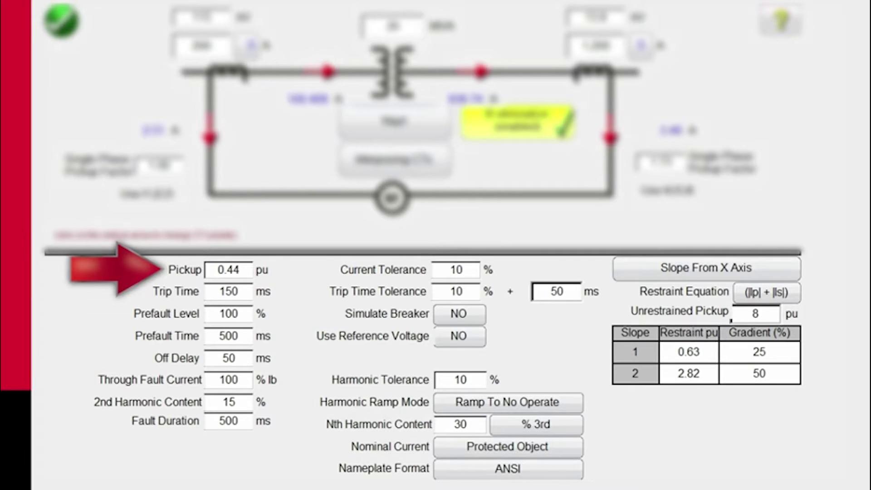
Step: Set the differential pickup to 0.3 pu
click(229, 269)
click(713, 42)
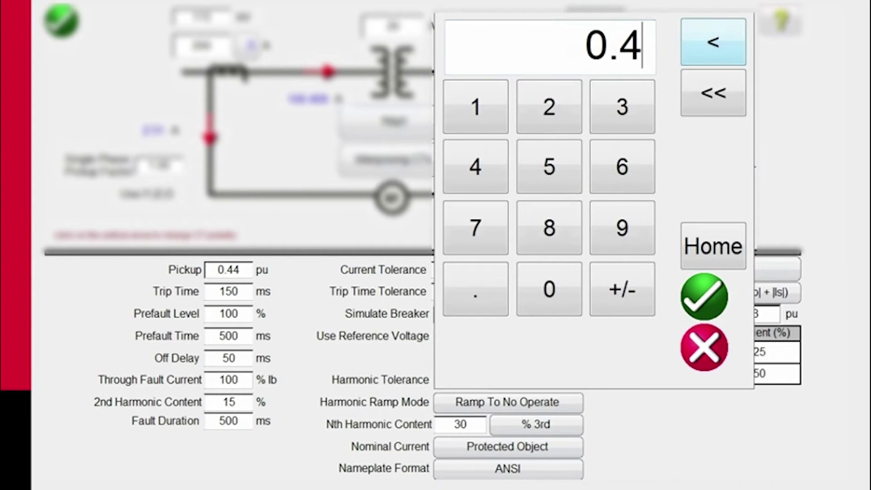
click(713, 41)
click(475, 289)
click(622, 106)
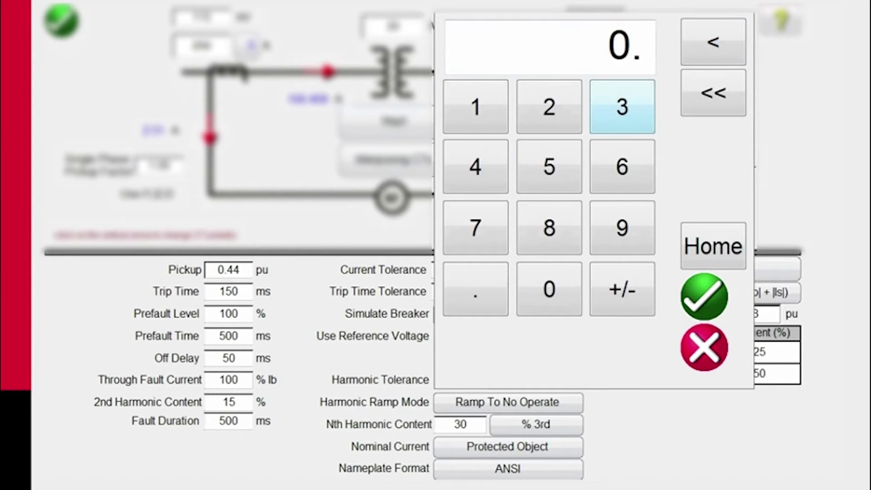
click(703, 296)
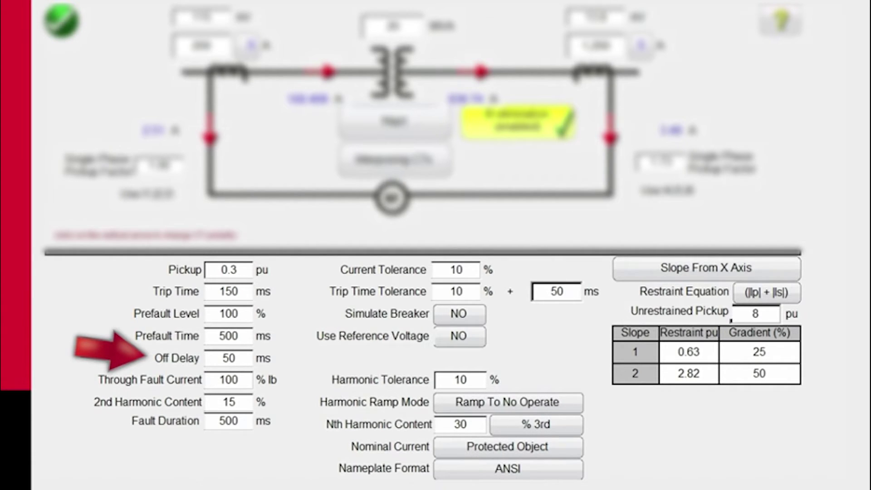
Step: Check the Simulate Breaker choices without changing them, and set the harmonic ramp mode to Ramp To No Operate
click(459, 313)
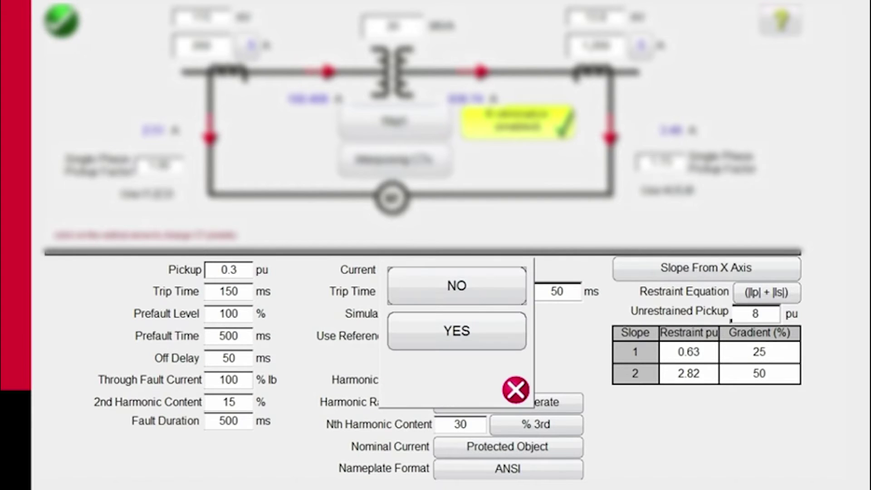
key(Escape)
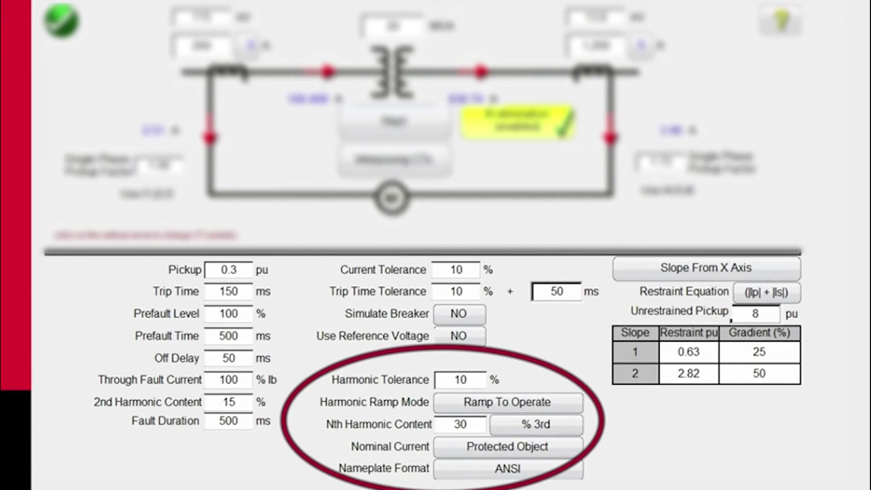
click(508, 402)
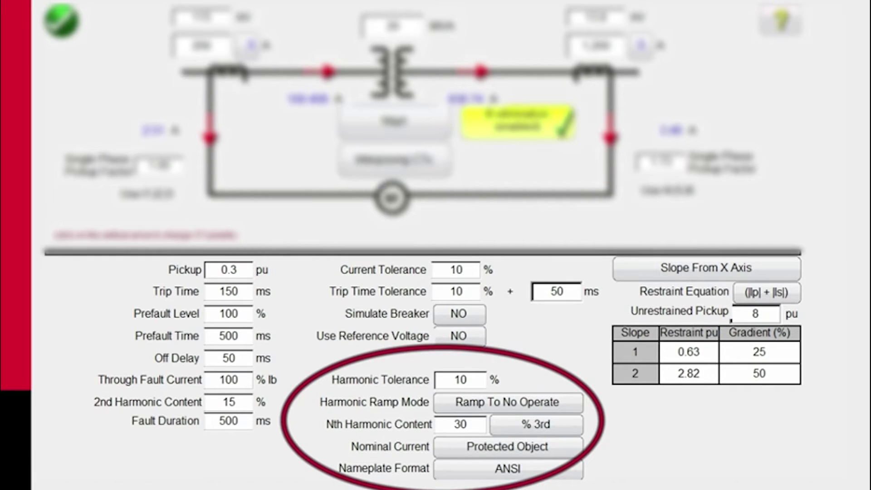
click(536, 424)
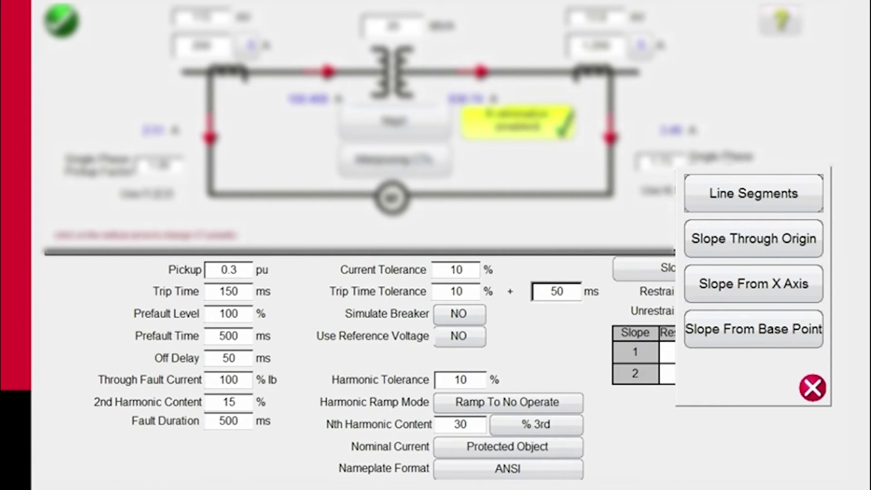
Step: Choose Slope From Base Point as the slope definition and > |Ip| or |Is| as the restraint equation
click(754, 329)
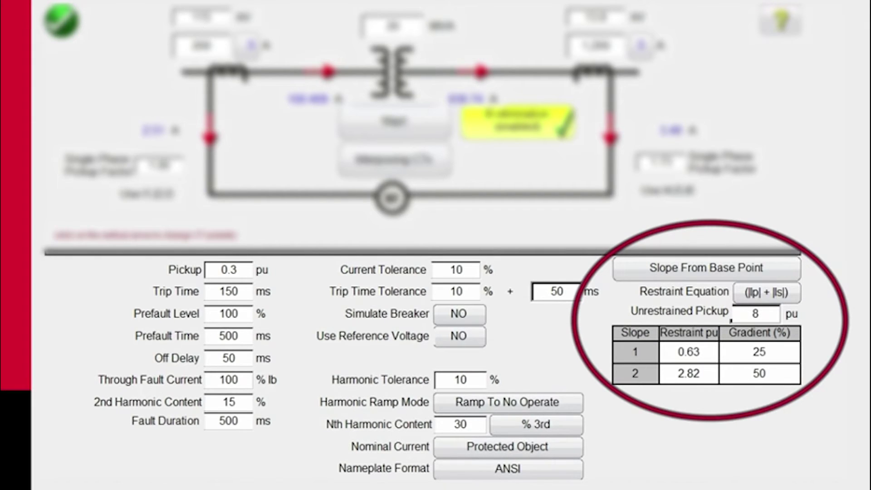
click(767, 292)
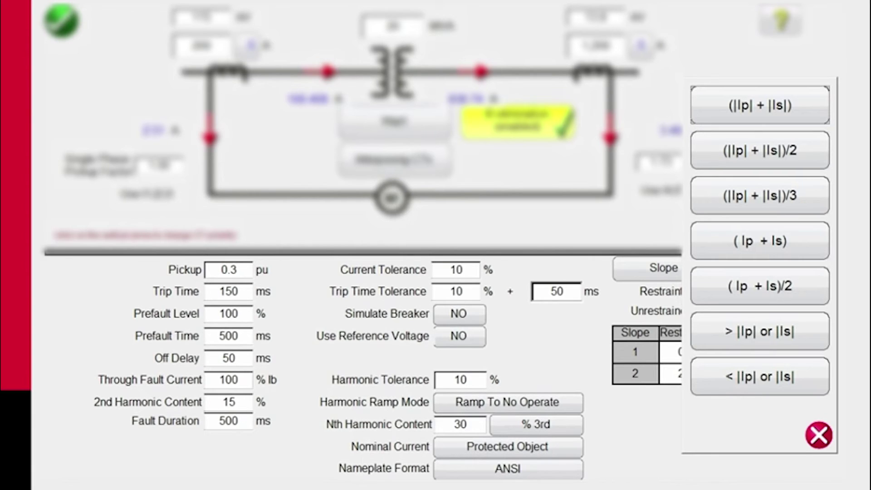
click(760, 331)
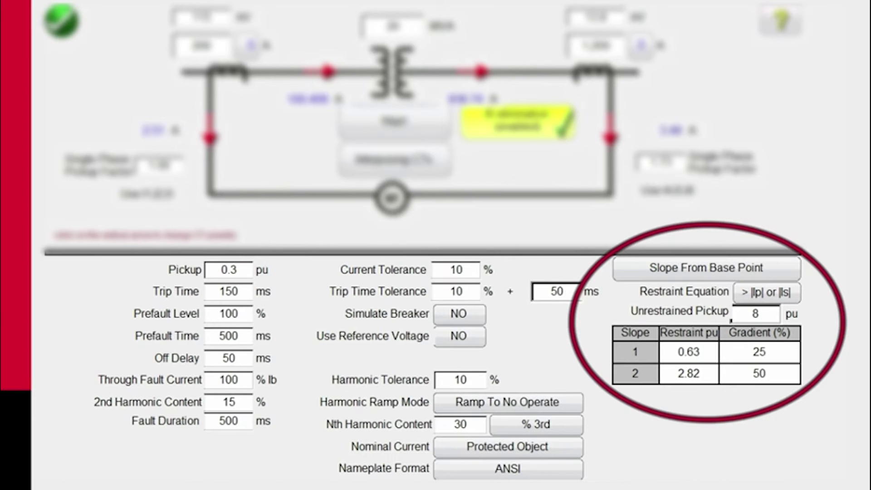
Step: Set the restraint value of slope 1 to 1.25 pu
click(688, 351)
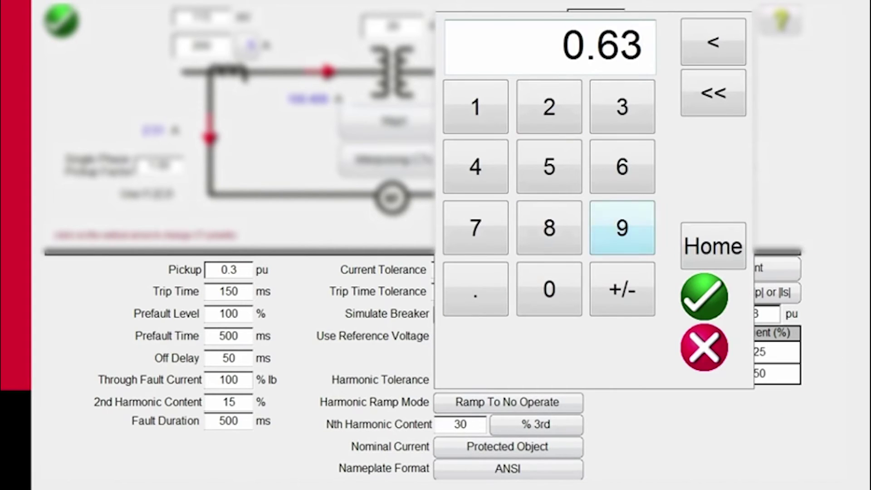
click(712, 41)
click(712, 41)
click(712, 42)
click(712, 41)
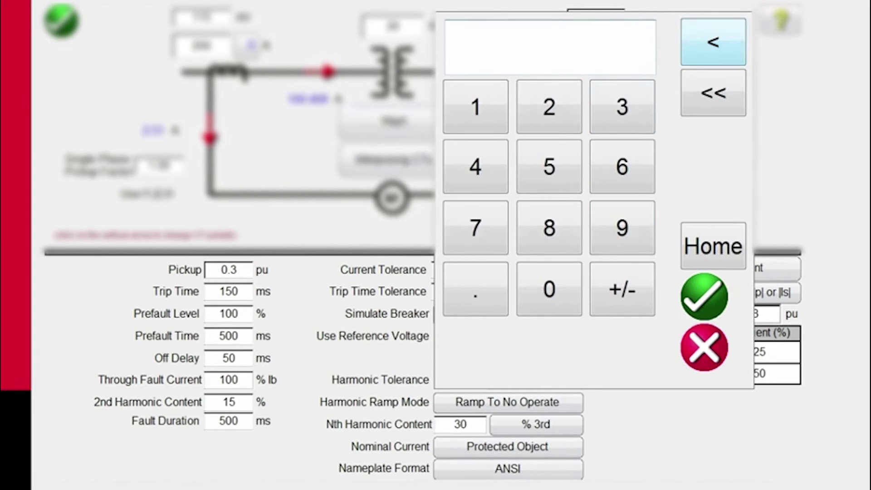
click(475, 106)
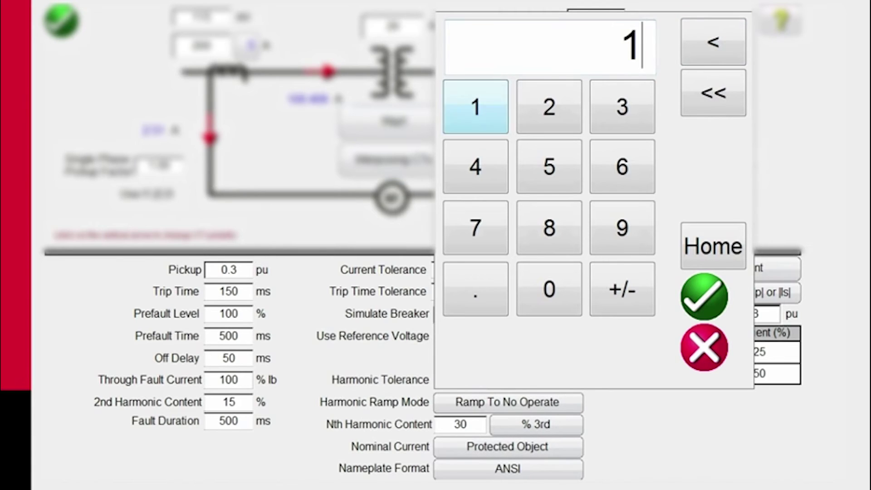
click(476, 289)
click(549, 106)
click(549, 167)
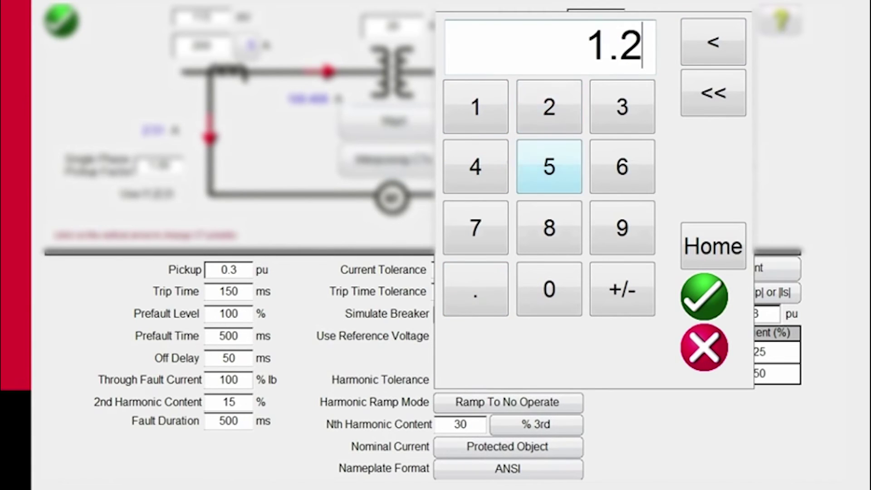
click(703, 296)
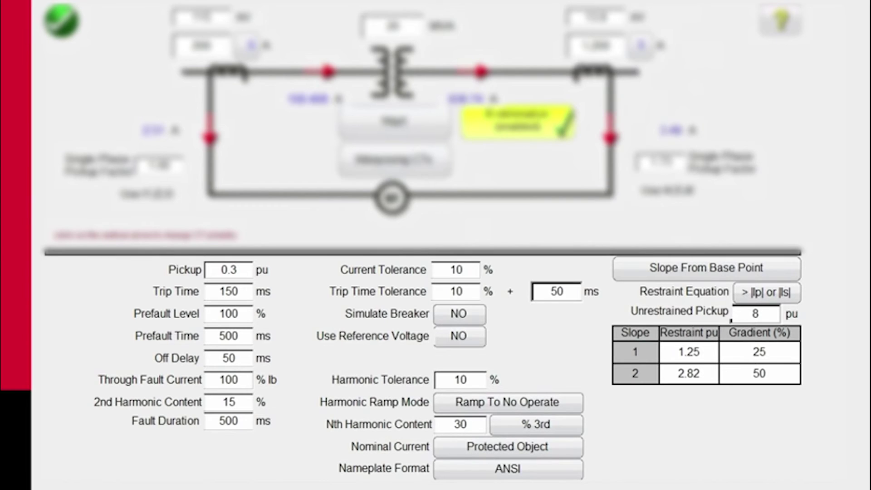
Step: Set the gradient of slope 1 to 40 %
click(758, 352)
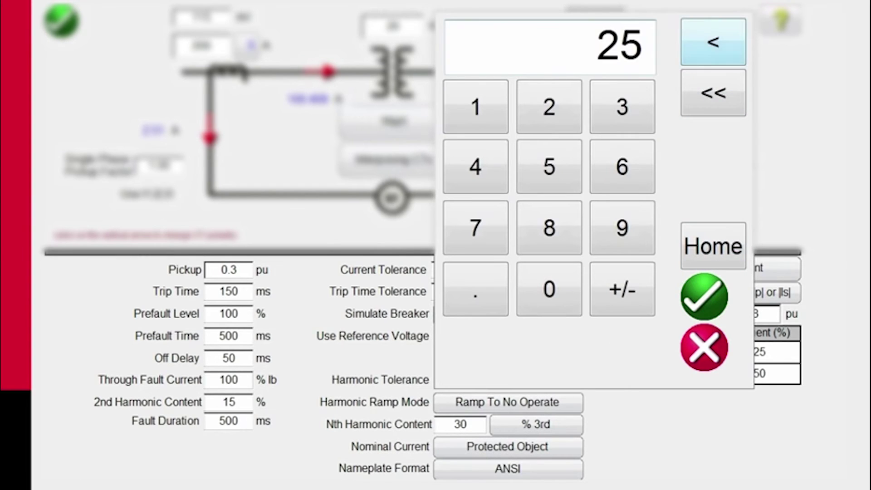
click(713, 42)
click(713, 42)
click(475, 166)
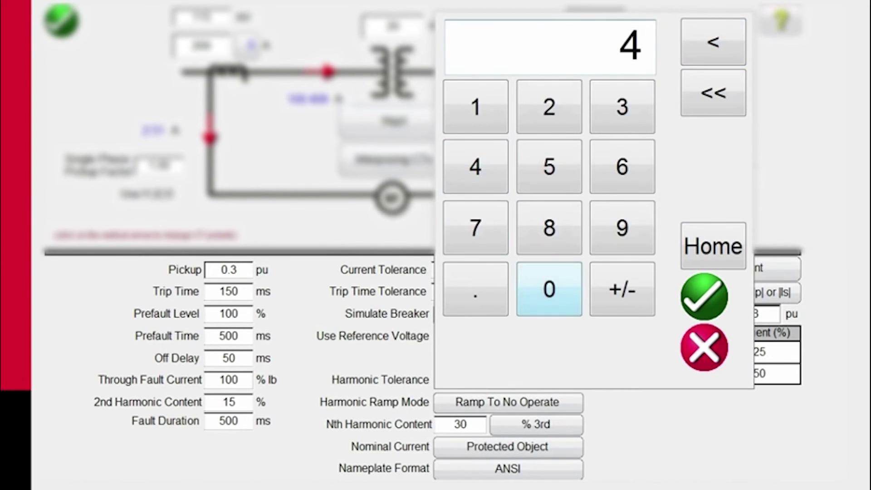
click(549, 289)
click(703, 297)
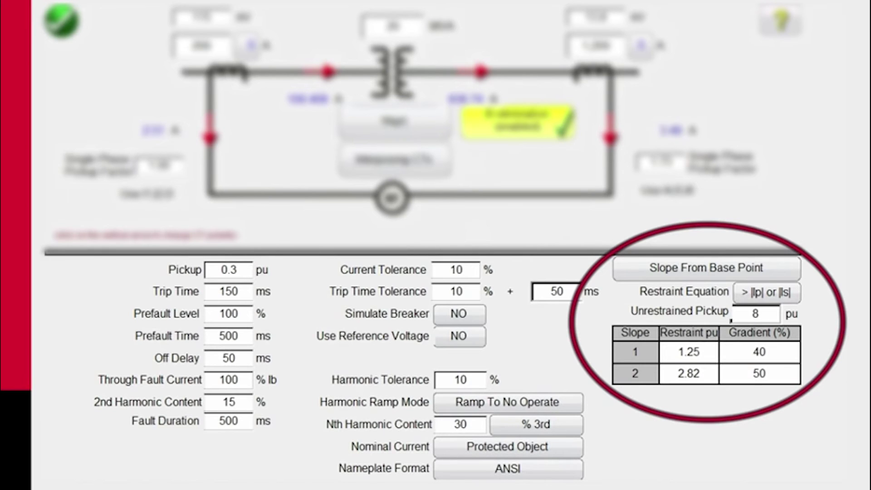
Step: Set the restraint value of slope 2 to 3.0 pu
click(688, 373)
click(713, 41)
click(712, 42)
click(713, 42)
click(712, 42)
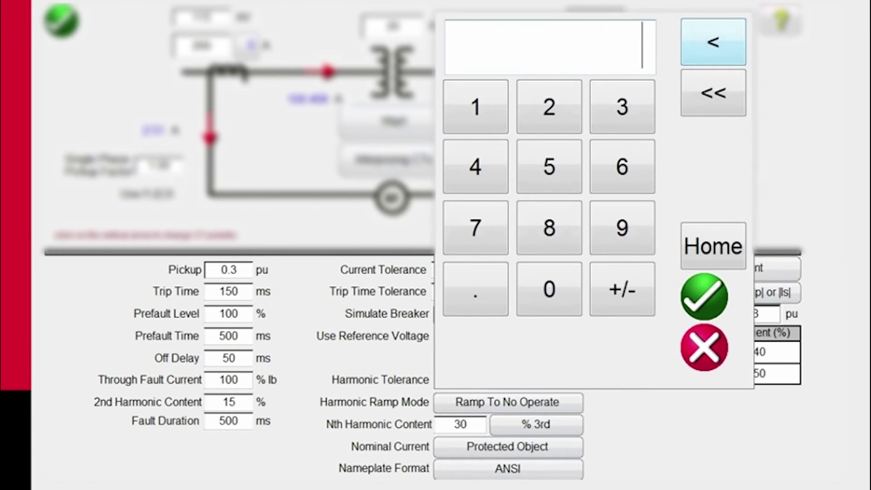
click(622, 106)
click(475, 289)
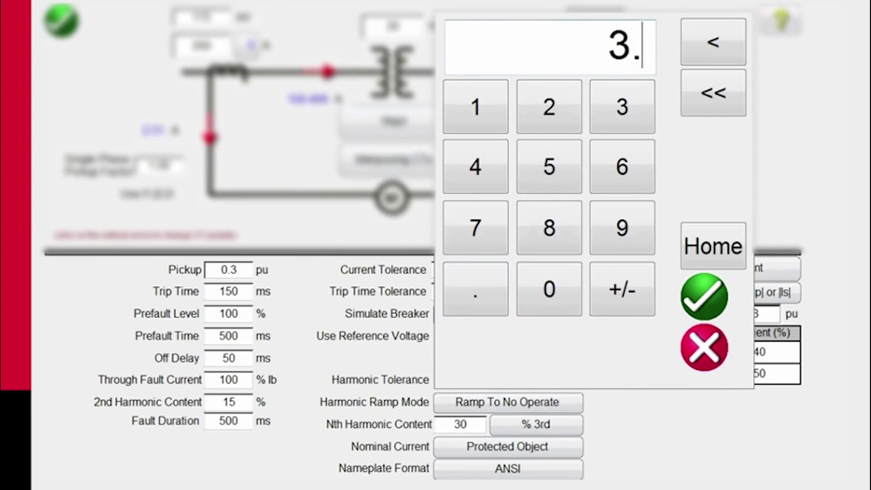
click(549, 289)
click(704, 296)
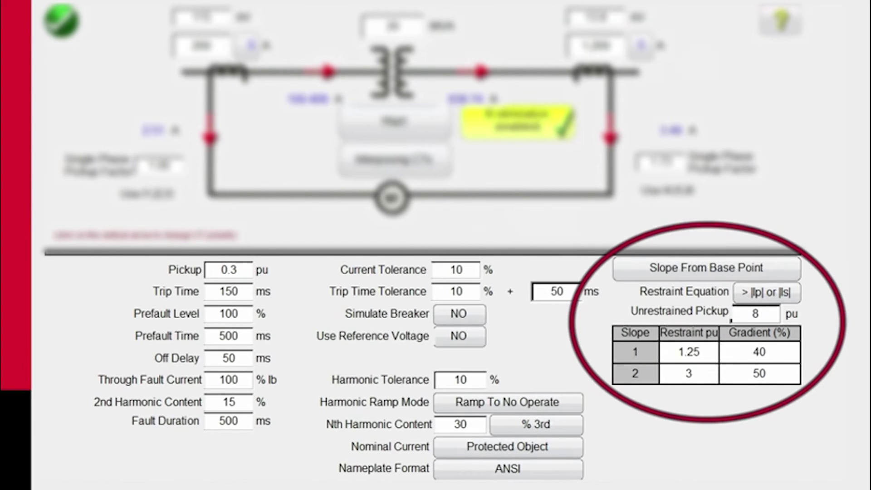
Step: Set the gradient of slope 2 to 80 %
click(759, 373)
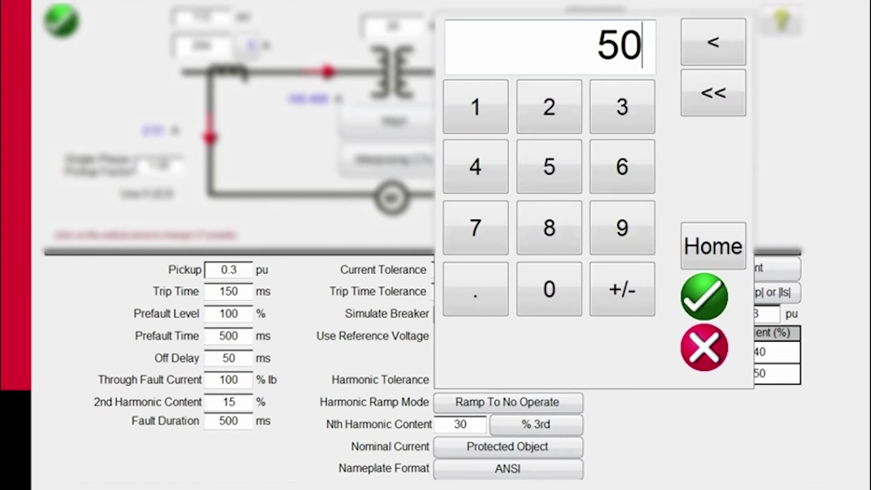
click(712, 42)
click(712, 42)
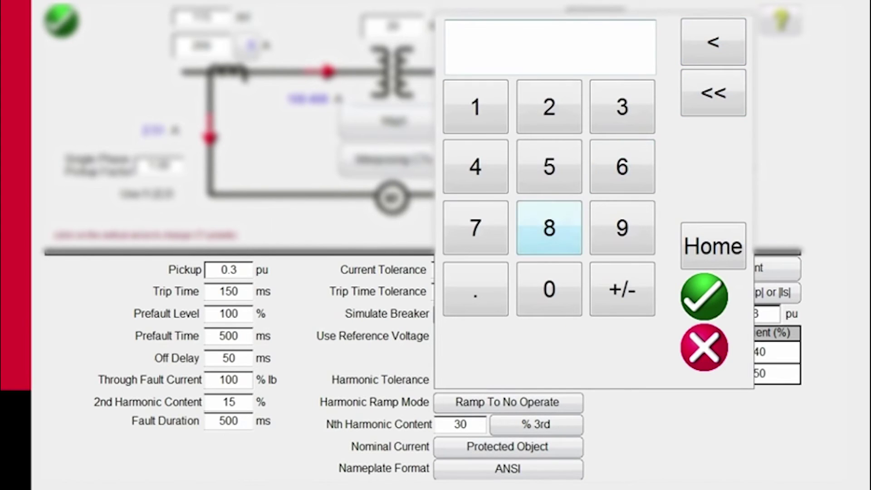
click(549, 227)
click(549, 289)
click(704, 296)
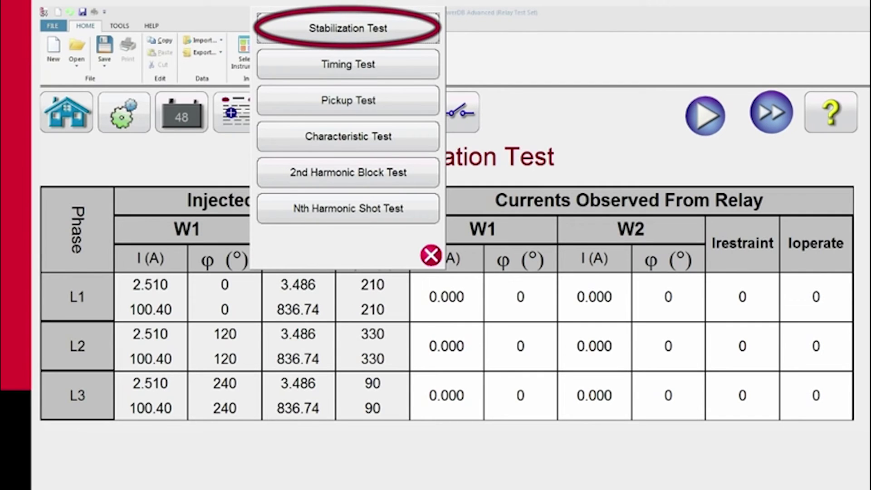
Step: Open the Timing Test from the list of available differential tests
click(348, 64)
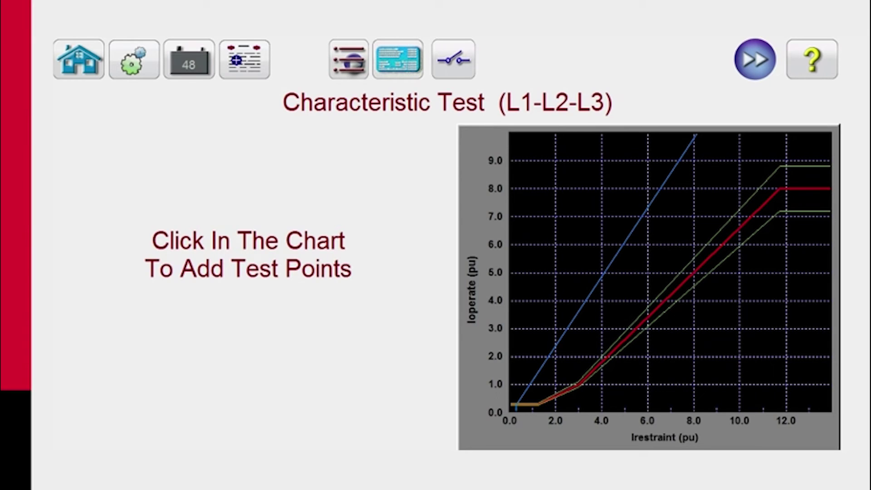
Step: Add five characteristic test points along the slope curve at Irestraint values of 2.20, 4.20, 6.10, 8.10 and 9.40 pu
click(560, 392)
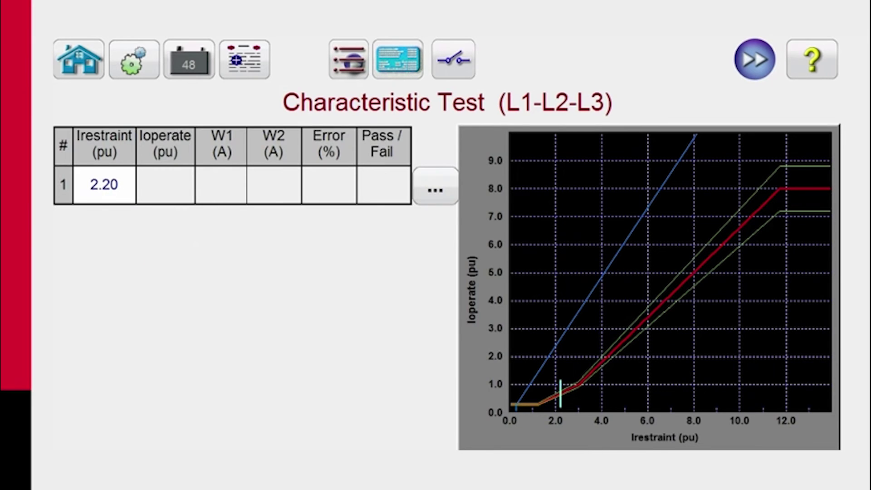
click(606, 357)
click(650, 314)
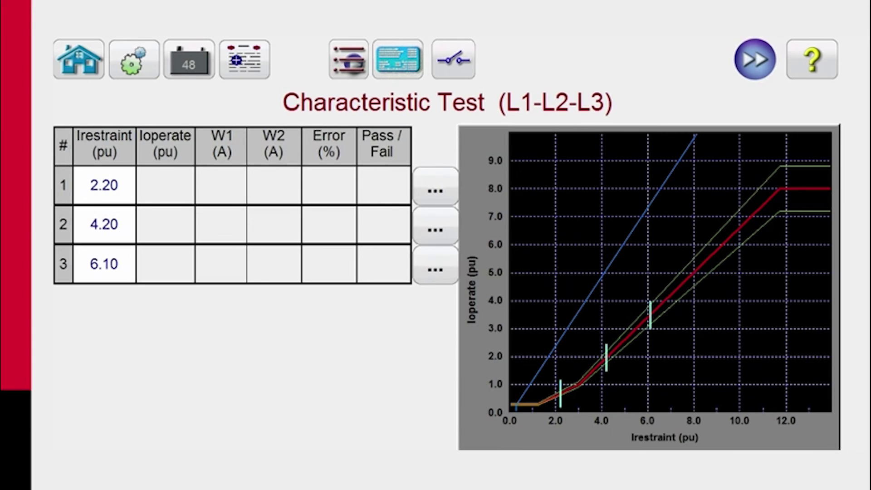
click(696, 270)
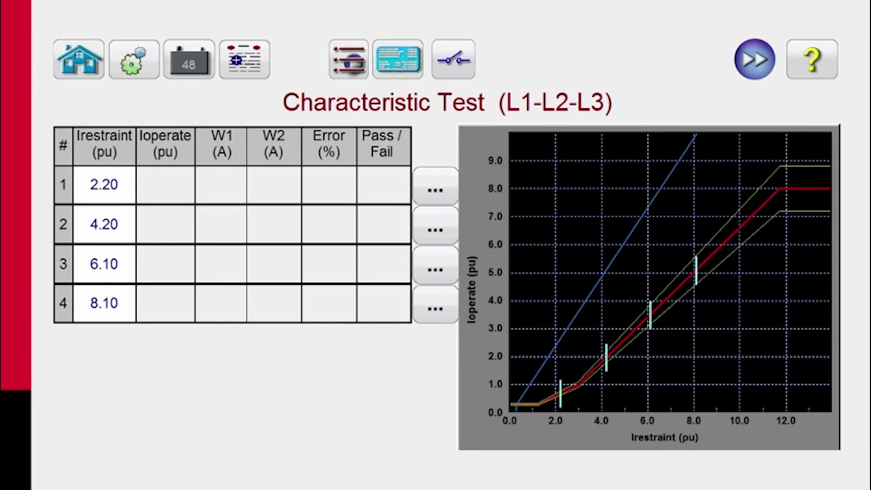
click(726, 242)
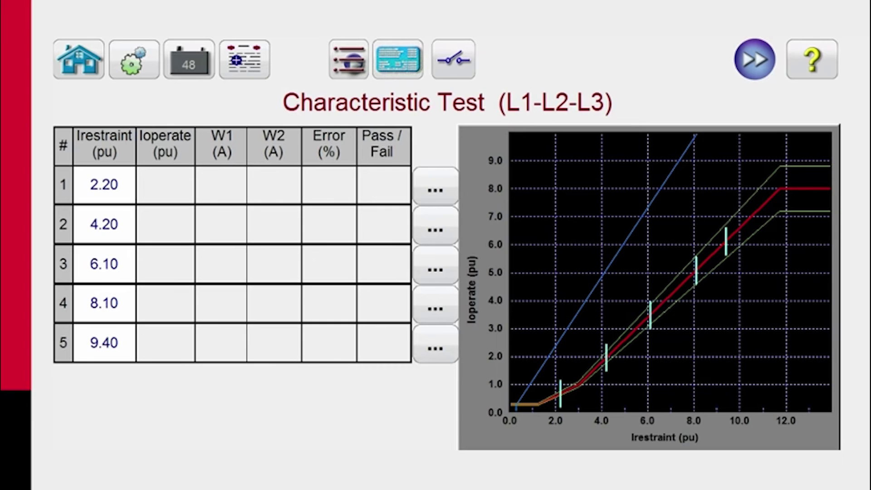
Step: Delete the 9.40 pu test point and add a new one on the curve at an Irestraint of 10.00 pu
click(435, 189)
click(435, 327)
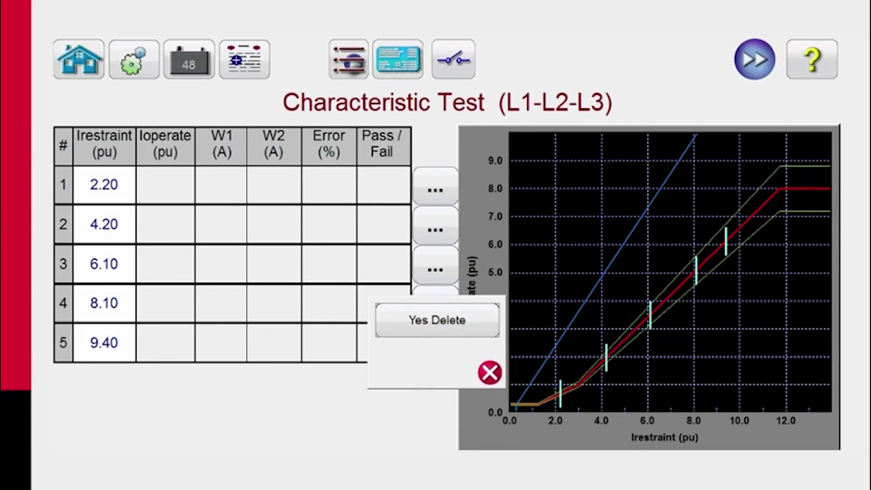
click(437, 320)
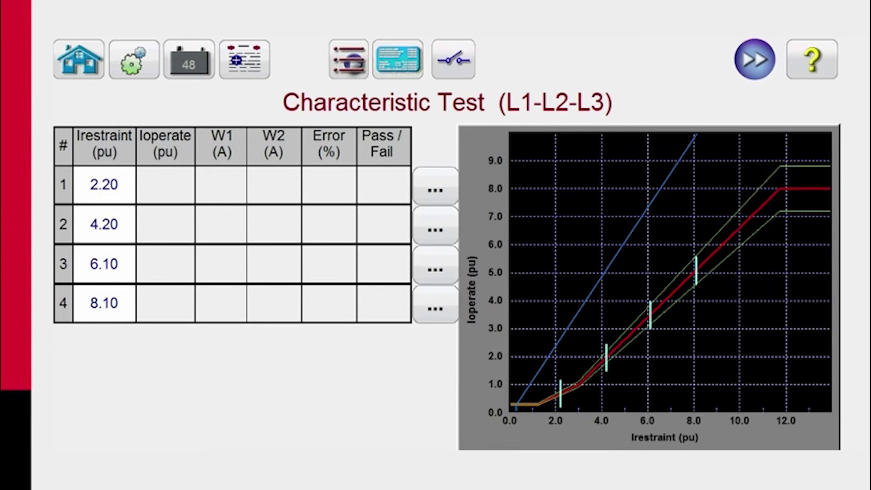
click(739, 227)
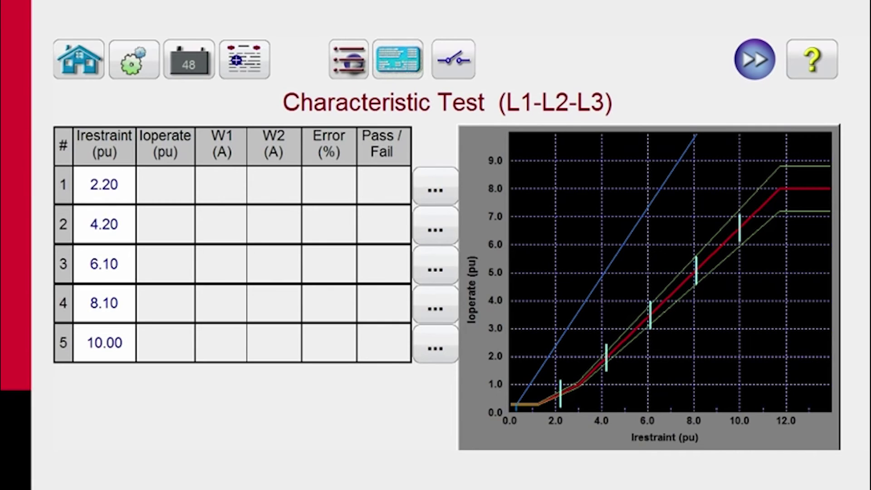